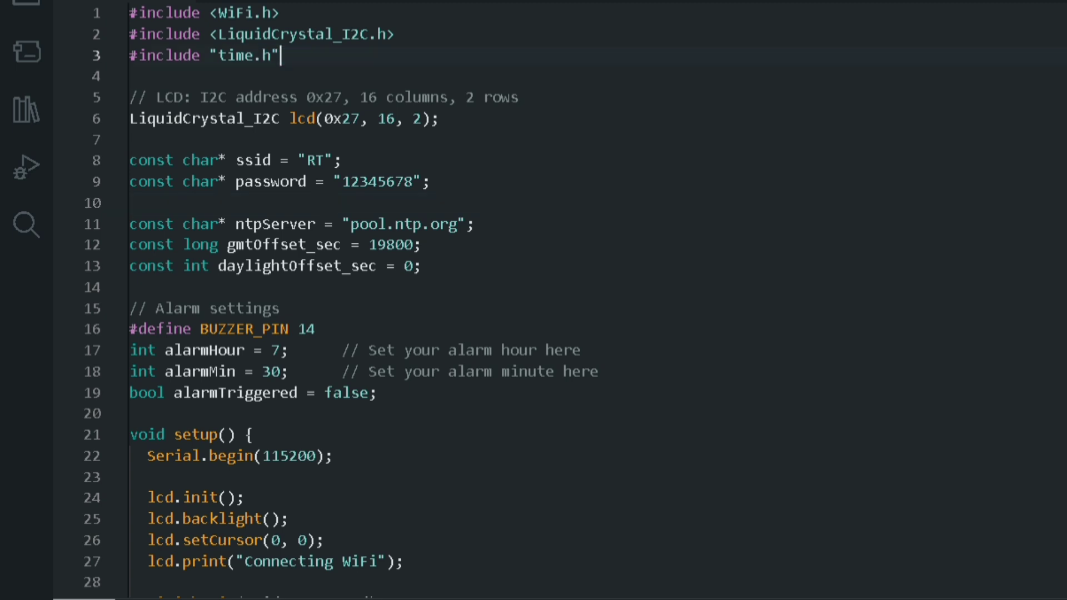
{"action": "scroll", "coordinate": [533, 300], "scroll_direction": "down", "scroll_amount": 1}
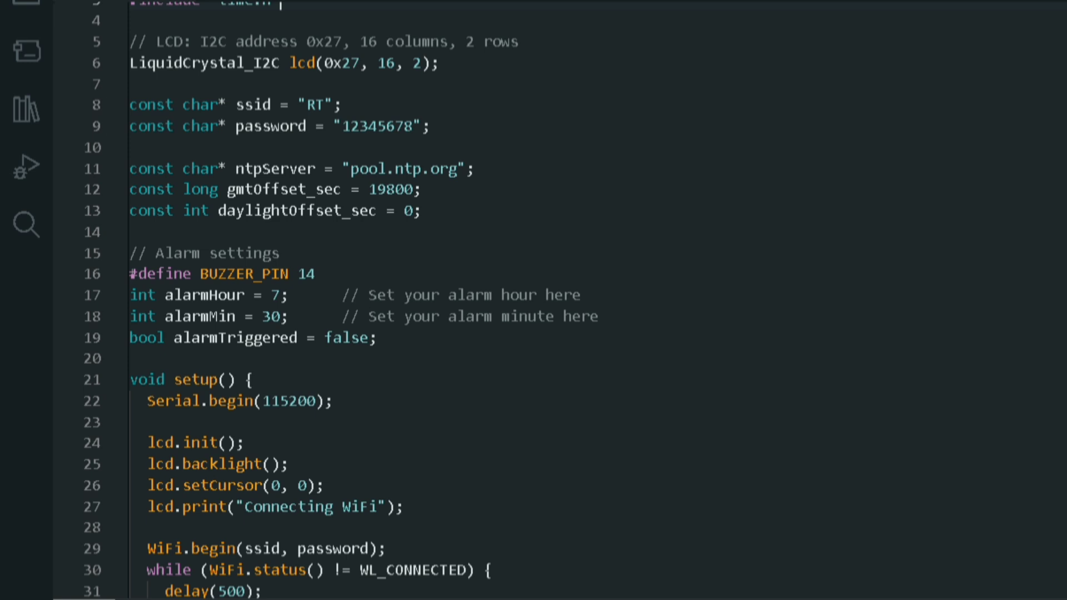
{"action": "scroll", "coordinate": [534, 300], "scroll_direction": "down", "scroll_amount": 2}
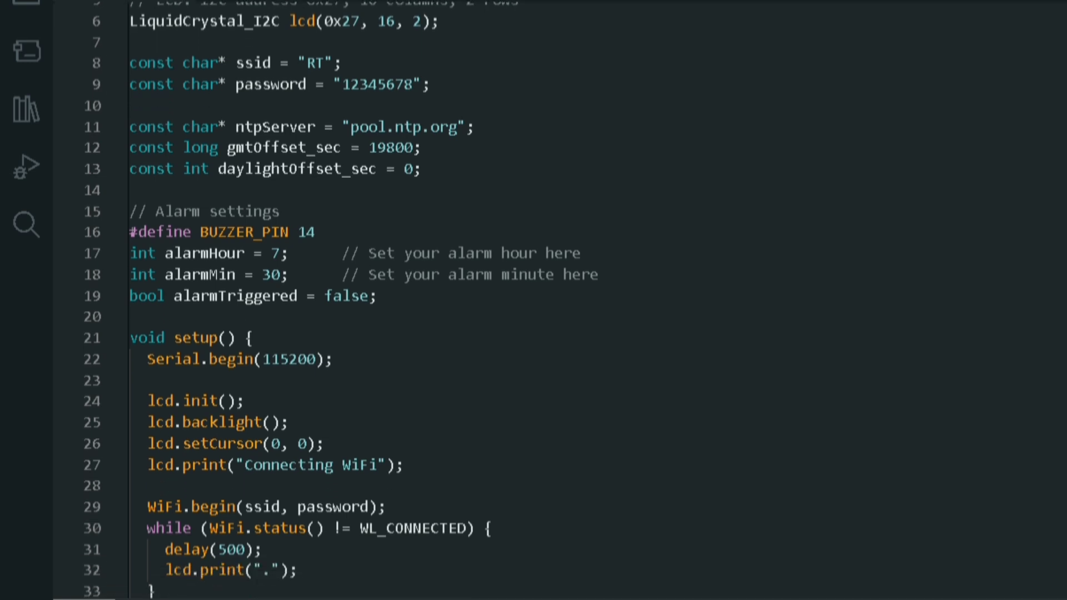
{"action": "scroll", "coordinate": [534, 300], "scroll_direction": "down", "scroll_amount": 2}
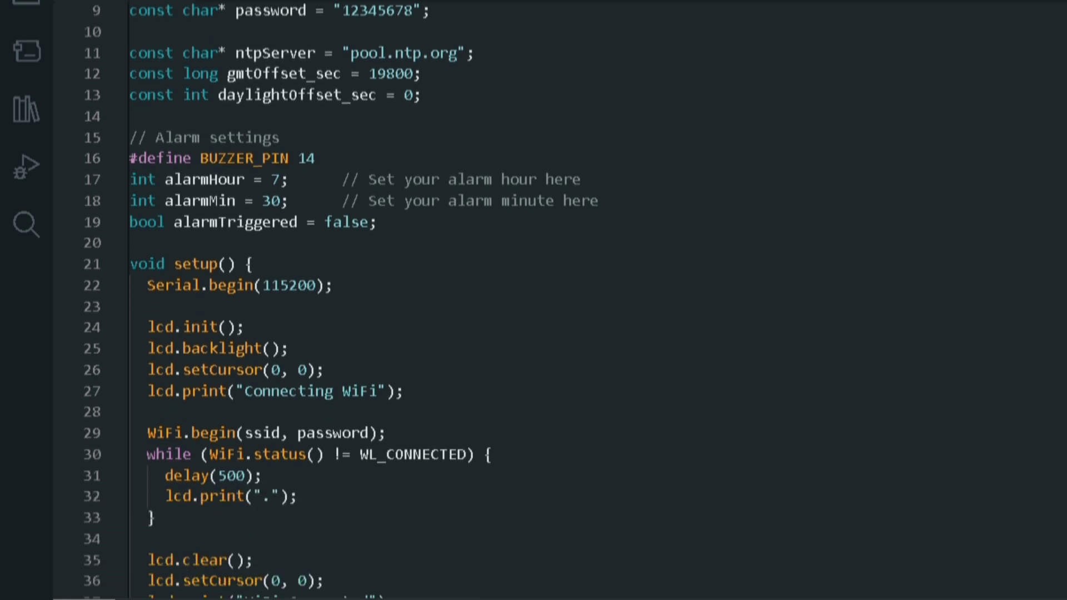
{"action": "scroll", "coordinate": [534, 301], "scroll_direction": "down", "scroll_amount": 1}
{"action": "scroll", "coordinate": [534, 300], "scroll_direction": "down", "scroll_amount": 1}
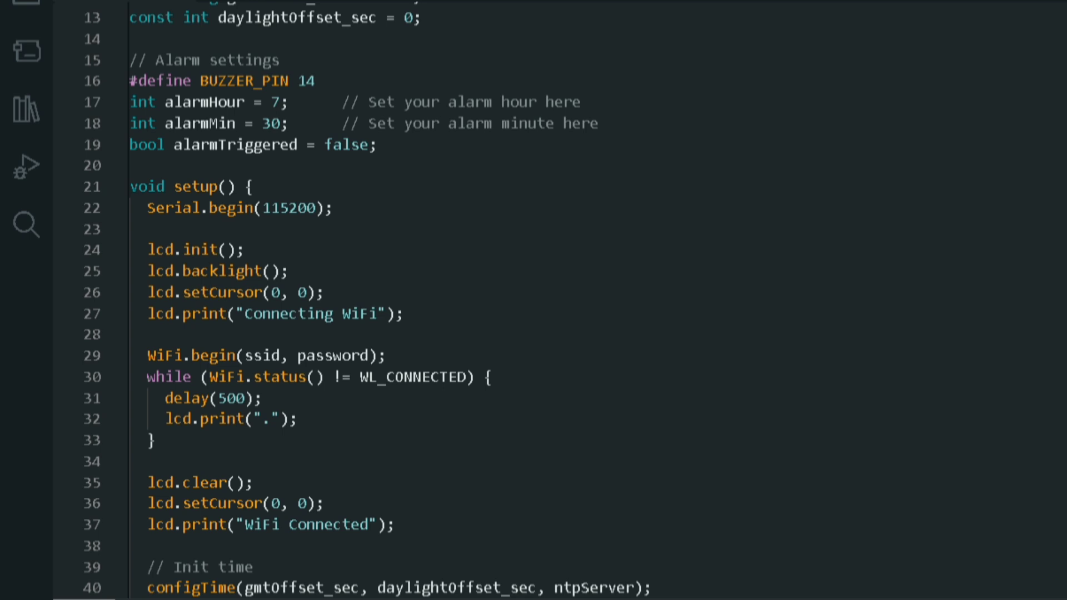
{"action": "scroll", "coordinate": [533, 300], "scroll_direction": "down", "scroll_amount": 1}
{"action": "scroll", "coordinate": [533, 300], "scroll_direction": "down", "scroll_amount": 1}
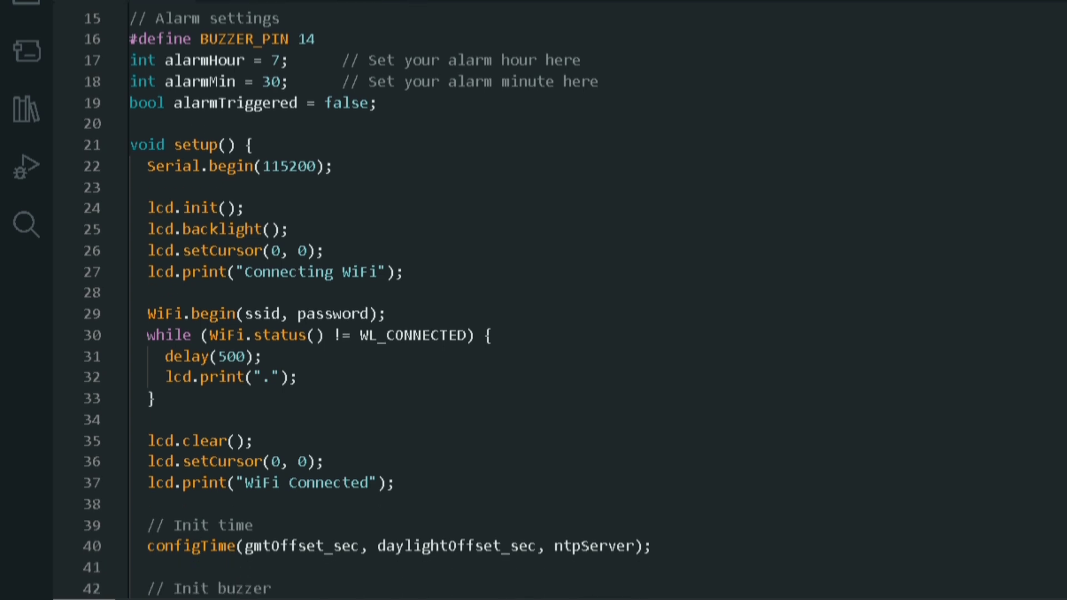
{"action": "scroll", "coordinate": [533, 300], "scroll_direction": "down", "scroll_amount": 2}
{"action": "scroll", "coordinate": [534, 300], "scroll_direction": "down", "scroll_amount": 2}
{"action": "scroll", "coordinate": [534, 301], "scroll_direction": "down", "scroll_amount": 2}
{"action": "scroll", "coordinate": [534, 300], "scroll_direction": "down", "scroll_amount": 1}
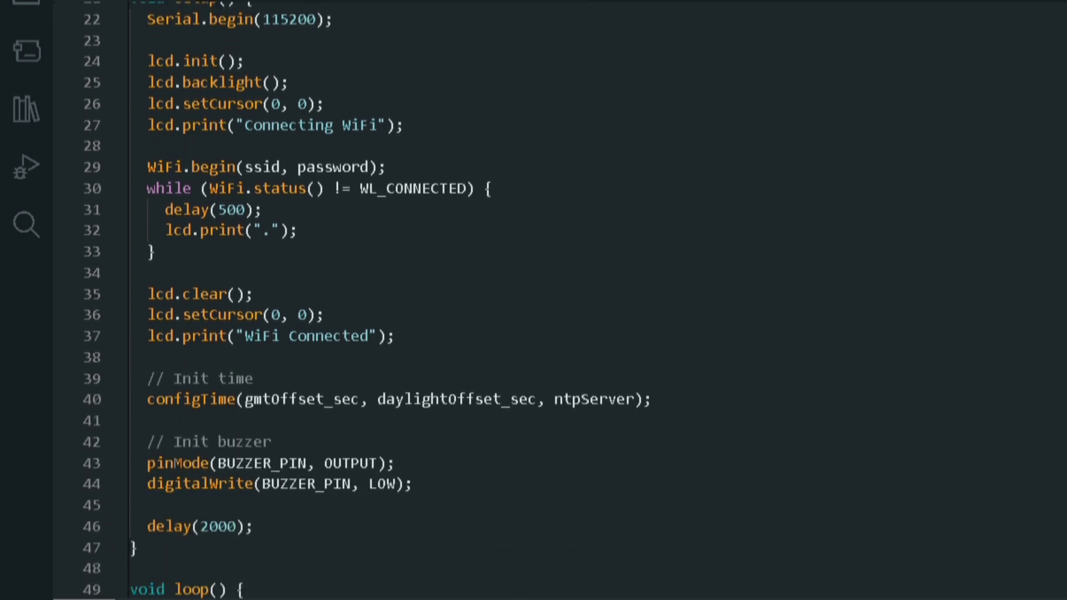
{"action": "scroll", "coordinate": [534, 300], "scroll_direction": "down", "scroll_amount": 1}
{"action": "scroll", "coordinate": [534, 301], "scroll_direction": "down", "scroll_amount": 1}
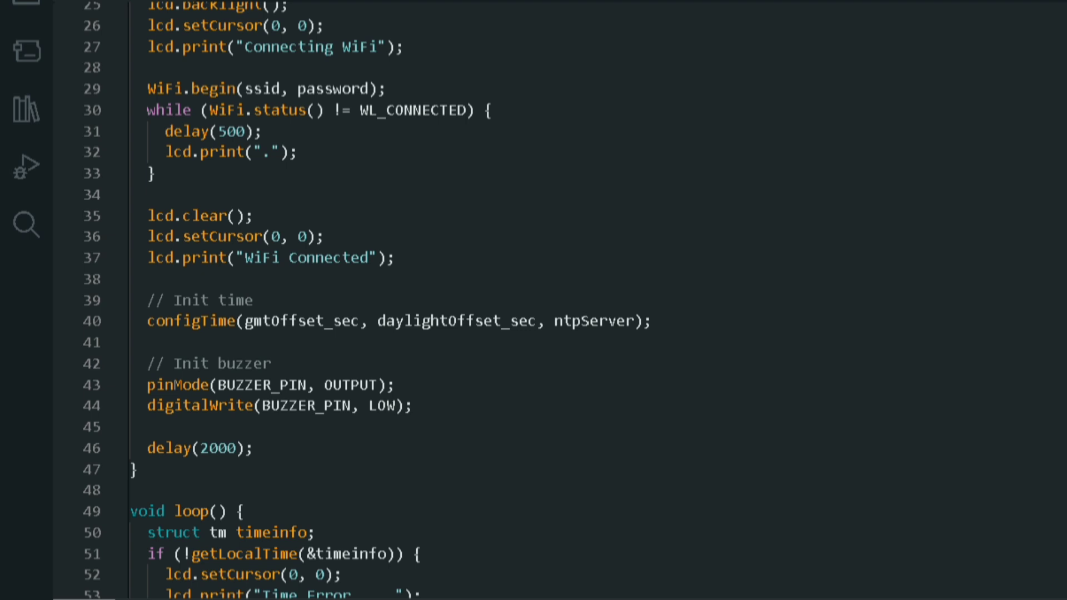
{"action": "scroll", "coordinate": [534, 300], "scroll_direction": "down", "scroll_amount": 2}
{"action": "scroll", "coordinate": [533, 300], "scroll_direction": "down", "scroll_amount": 2}
{"action": "scroll", "coordinate": [533, 301], "scroll_direction": "down", "scroll_amount": 2}
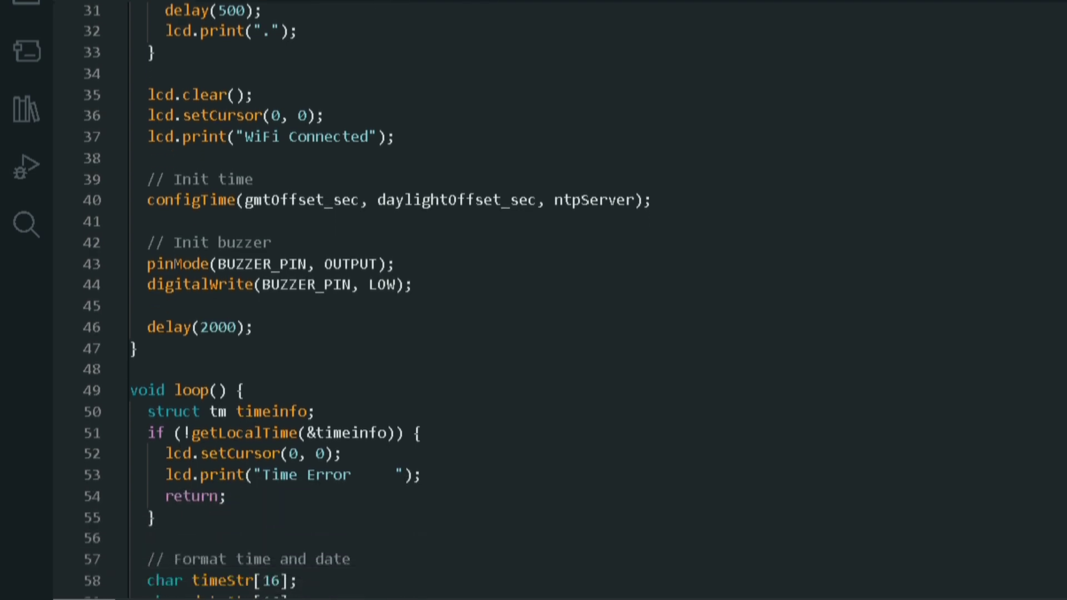
{"action": "scroll", "coordinate": [533, 300], "scroll_direction": "down", "scroll_amount": 2}
{"action": "scroll", "coordinate": [533, 300], "scroll_direction": "down", "scroll_amount": 2}
{"action": "scroll", "coordinate": [533, 301], "scroll_direction": "down", "scroll_amount": 2}
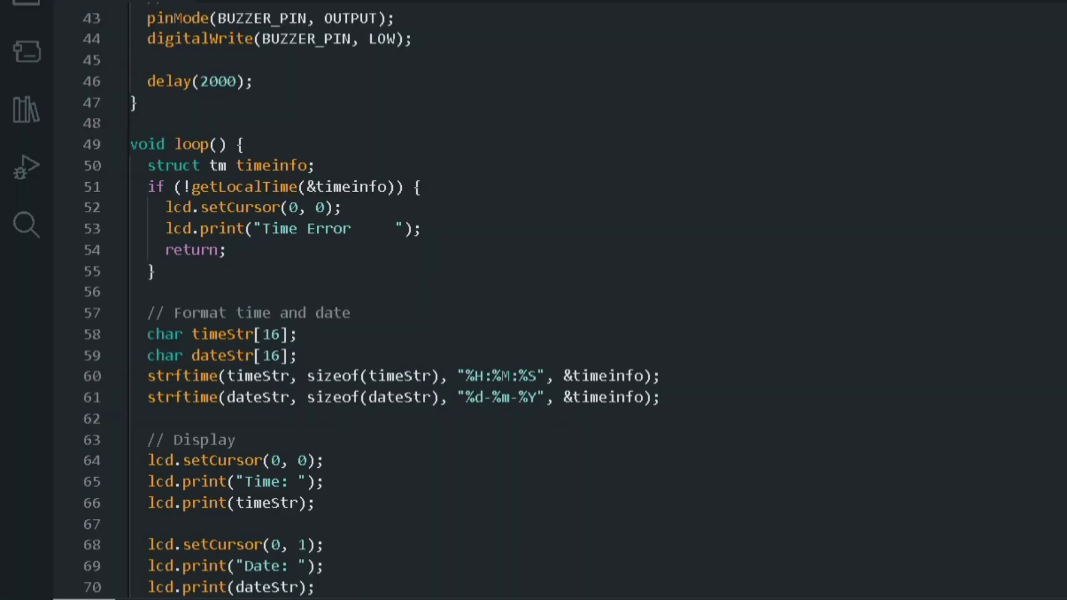
{"action": "scroll", "coordinate": [534, 300], "scroll_direction": "down", "scroll_amount": 2}
{"action": "scroll", "coordinate": [534, 300], "scroll_direction": "down", "scroll_amount": 2}
{"action": "scroll", "coordinate": [534, 300], "scroll_direction": "down", "scroll_amount": 2}
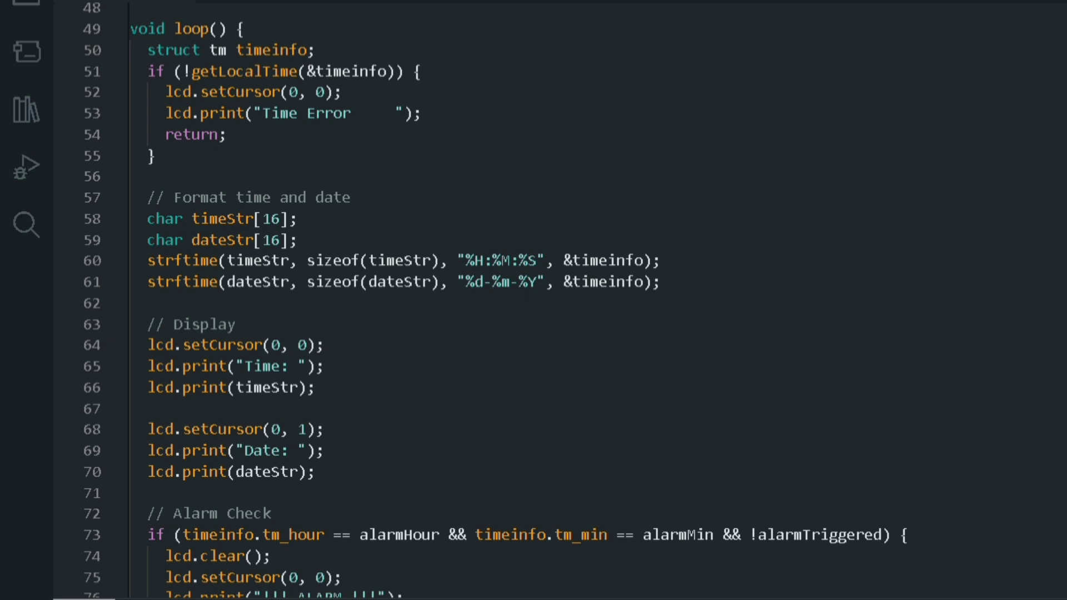
{"action": "scroll", "coordinate": [534, 300], "scroll_direction": "down", "scroll_amount": 2}
{"action": "scroll", "coordinate": [534, 301], "scroll_direction": "down", "scroll_amount": 2}
{"action": "scroll", "coordinate": [534, 300], "scroll_direction": "down", "scroll_amount": 2}
{"action": "scroll", "coordinate": [534, 300], "scroll_direction": "down", "scroll_amount": 2}
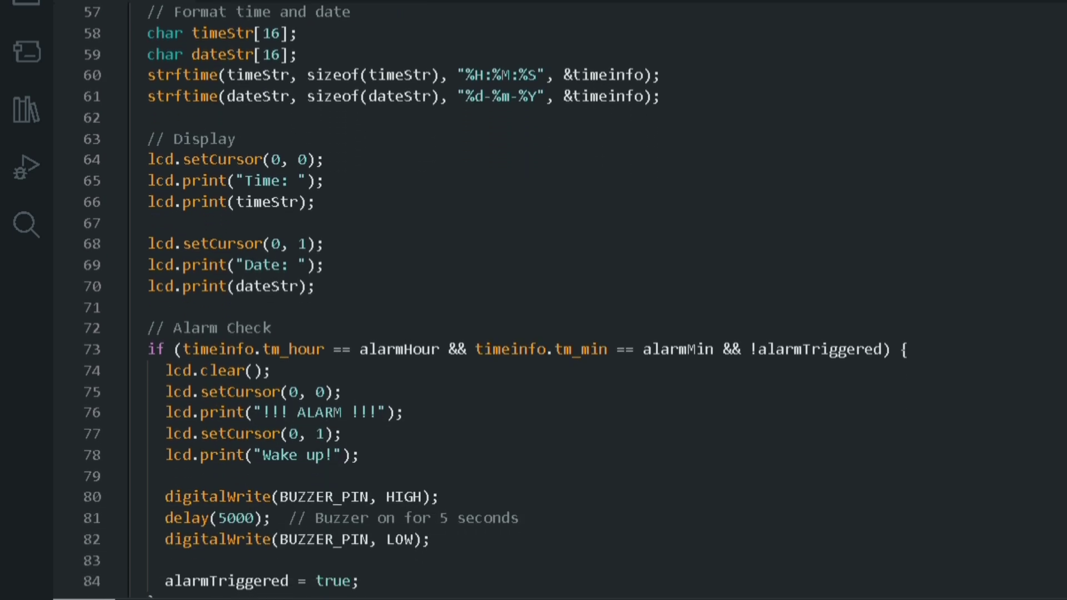
{"action": "scroll", "coordinate": [533, 300], "scroll_direction": "down", "scroll_amount": 2}
{"action": "scroll", "coordinate": [533, 301], "scroll_direction": "down", "scroll_amount": 1}
{"action": "scroll", "coordinate": [534, 300], "scroll_direction": "down", "scroll_amount": 1}
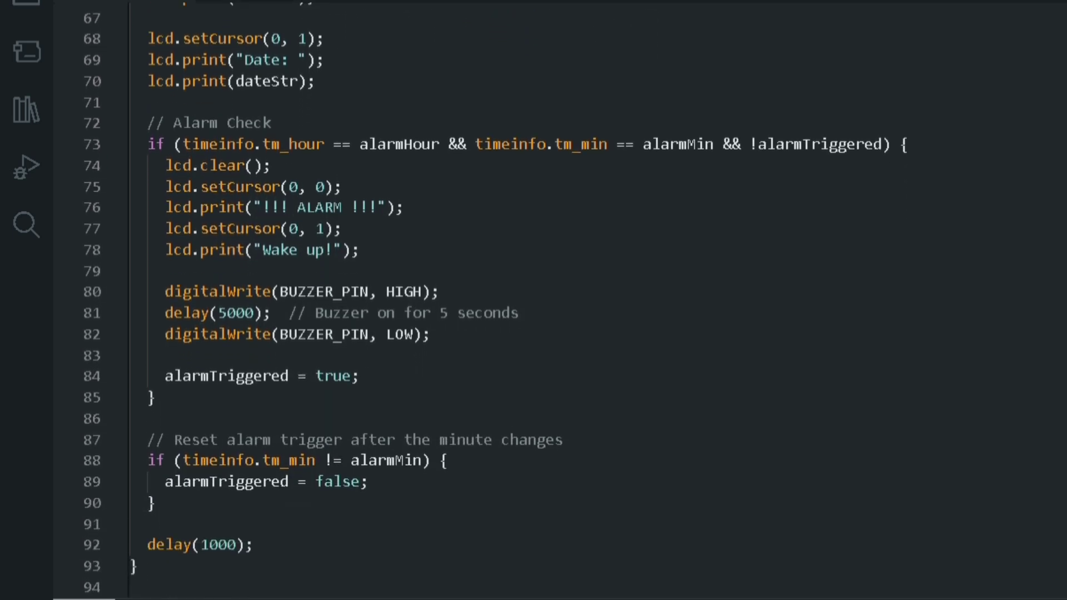